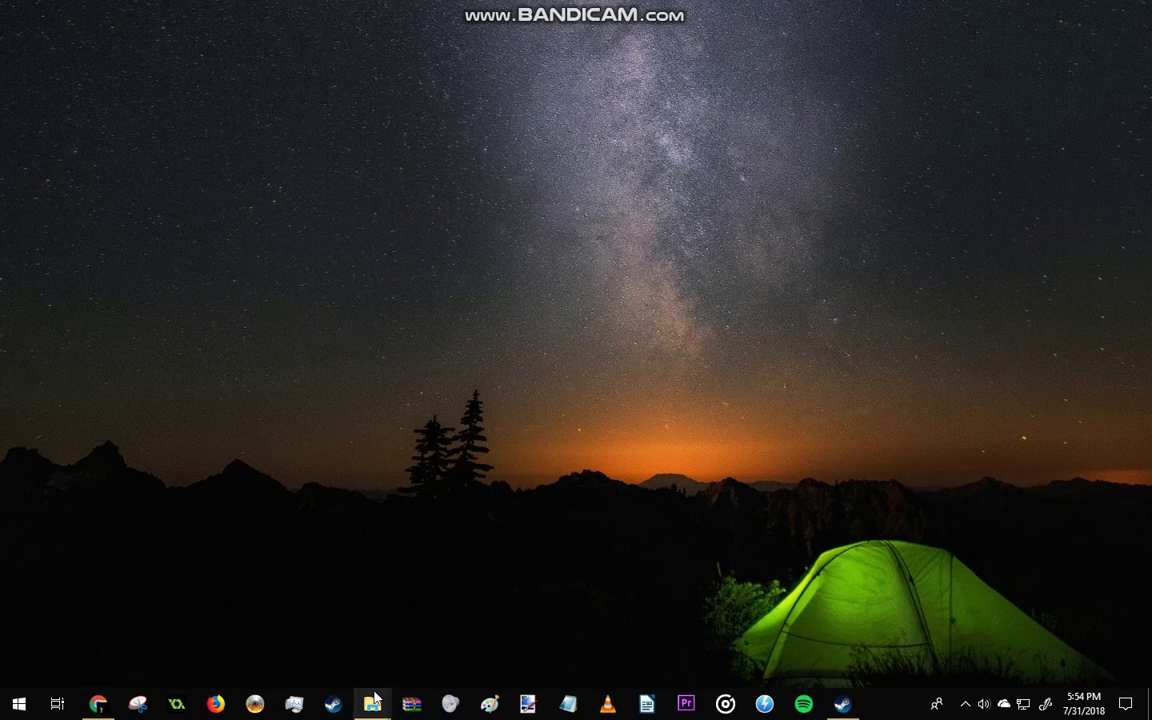
Open the Neverhood disc (F:) and try running SETUP.EXE, which can't run on this PC
mouse_move(372, 704)
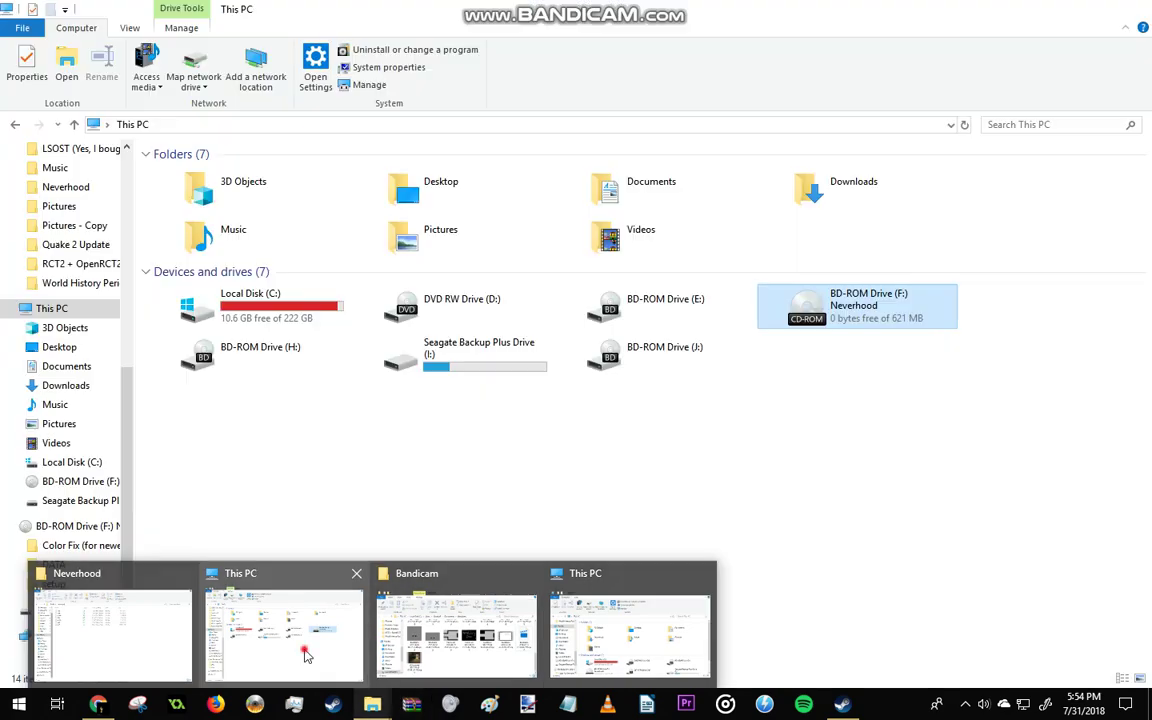
left_click(272, 590)
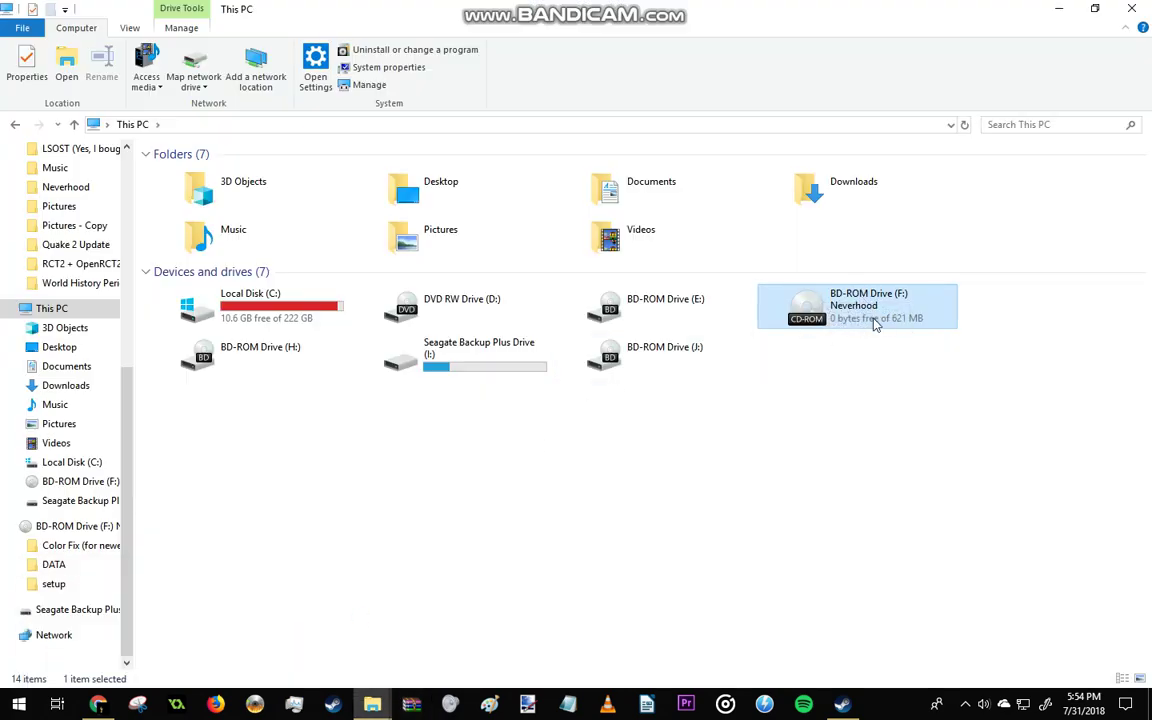
double_click(806, 311)
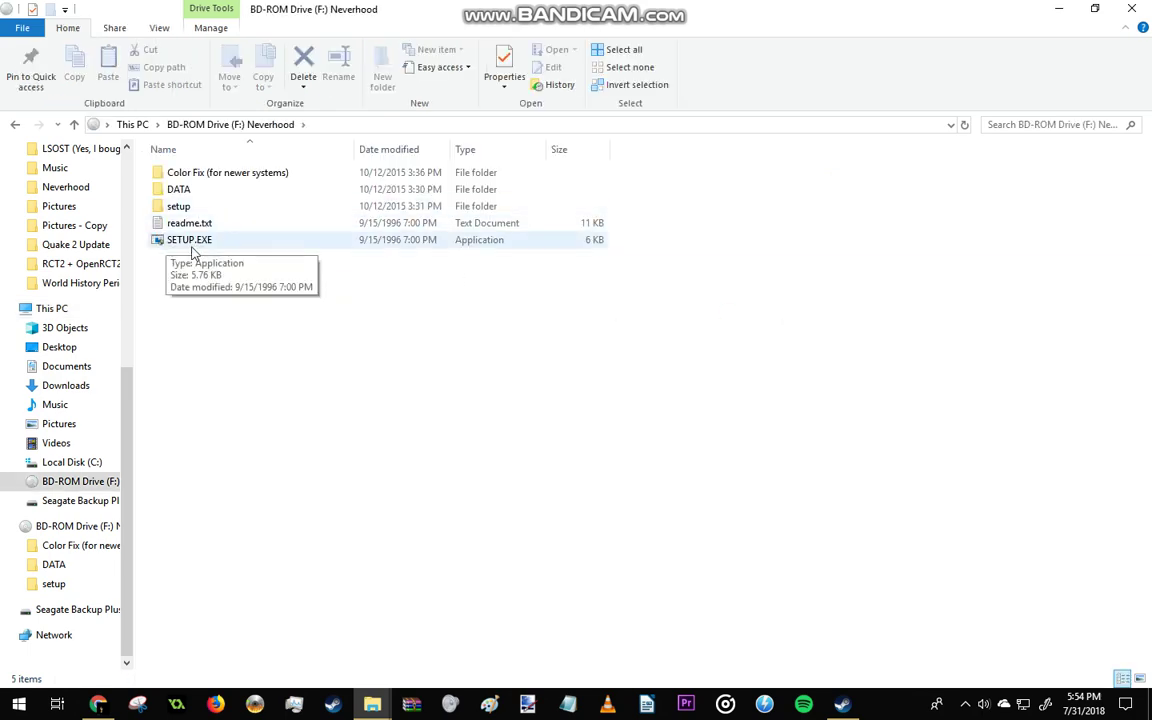
double_click(192, 244)
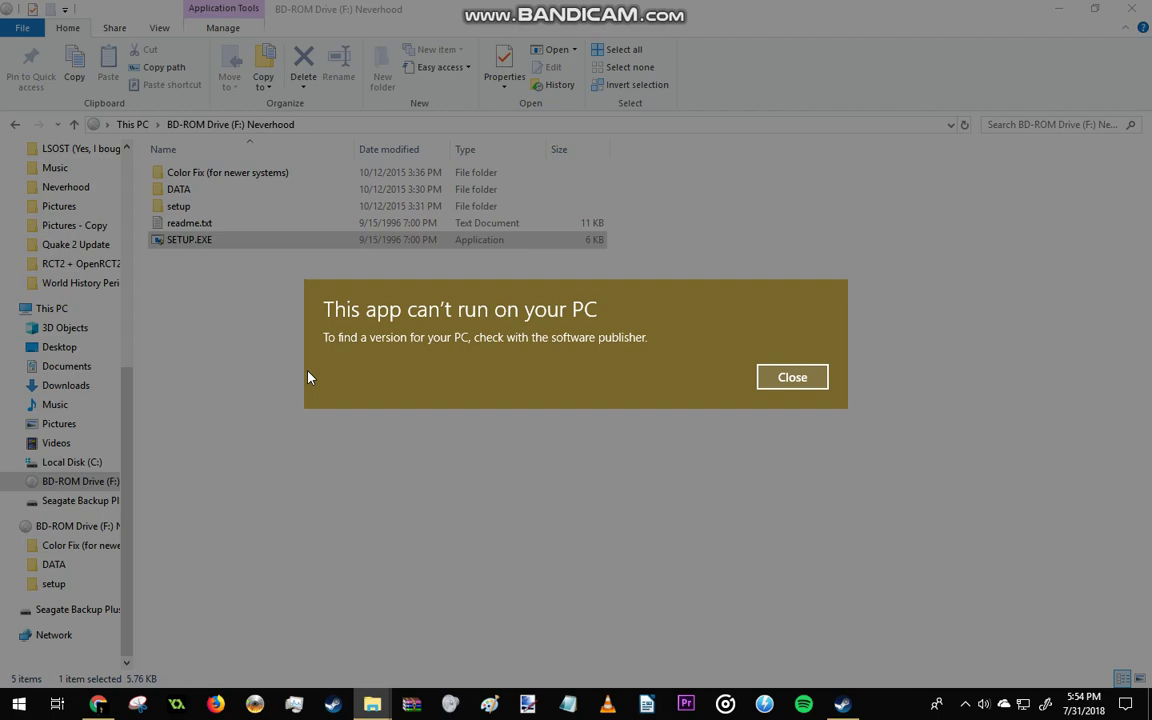
Dismiss the can't-run error, search Steam's store for 'neighborhood', then clear the search
left_click(785, 377)
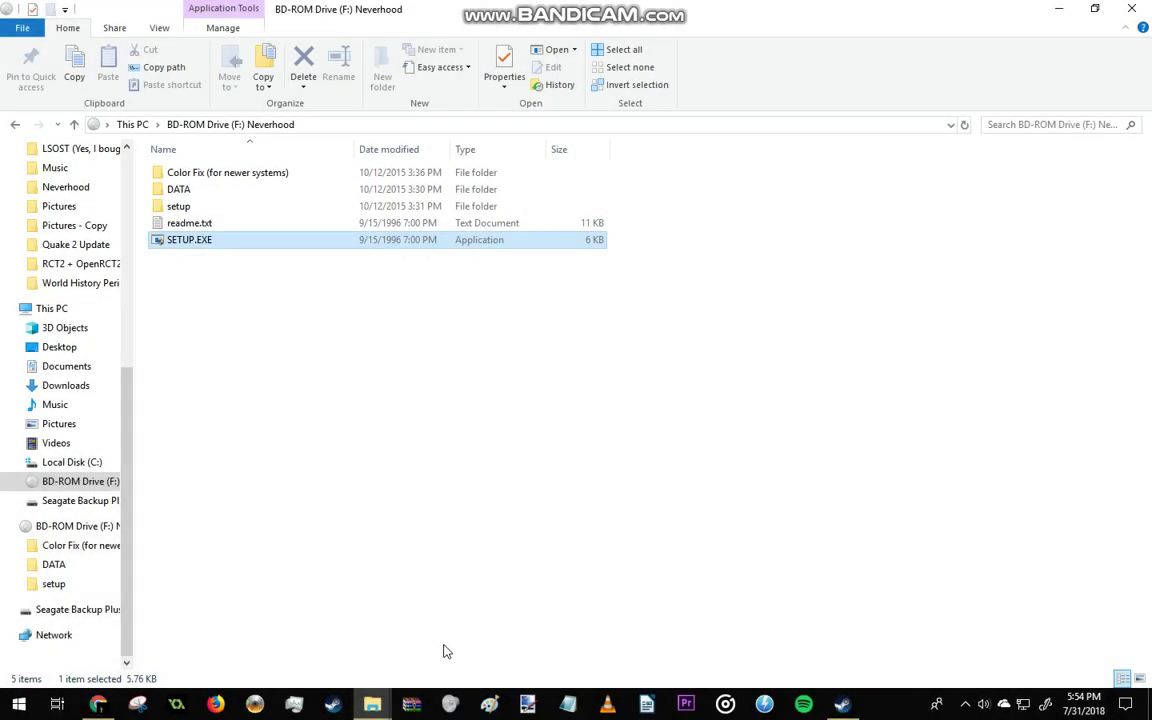
left_click(845, 706)
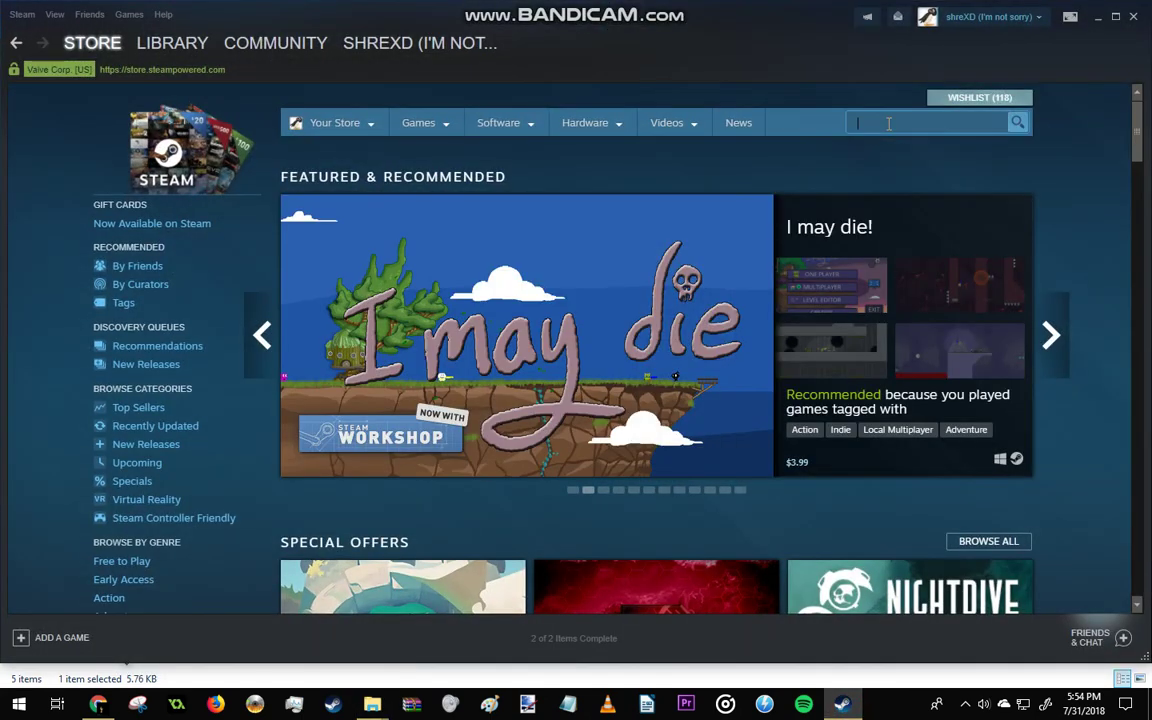
type("theneighborhood")
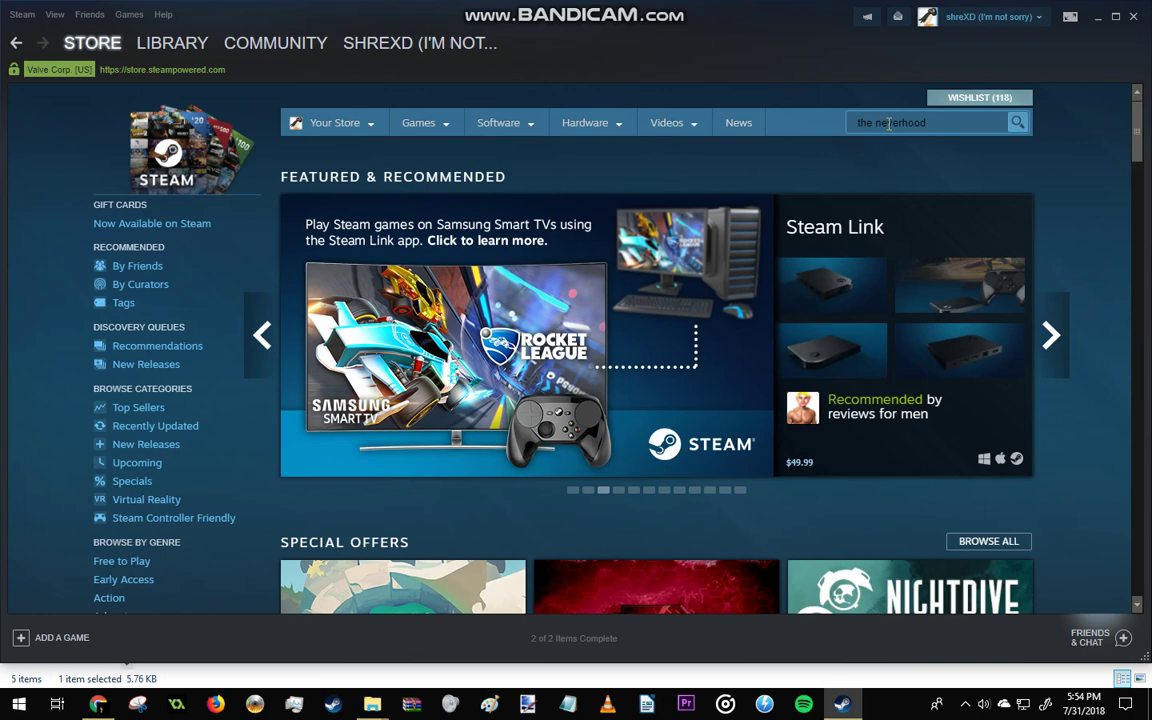
key("BackSpace")
key("BackSpace")
key("BackSpace")
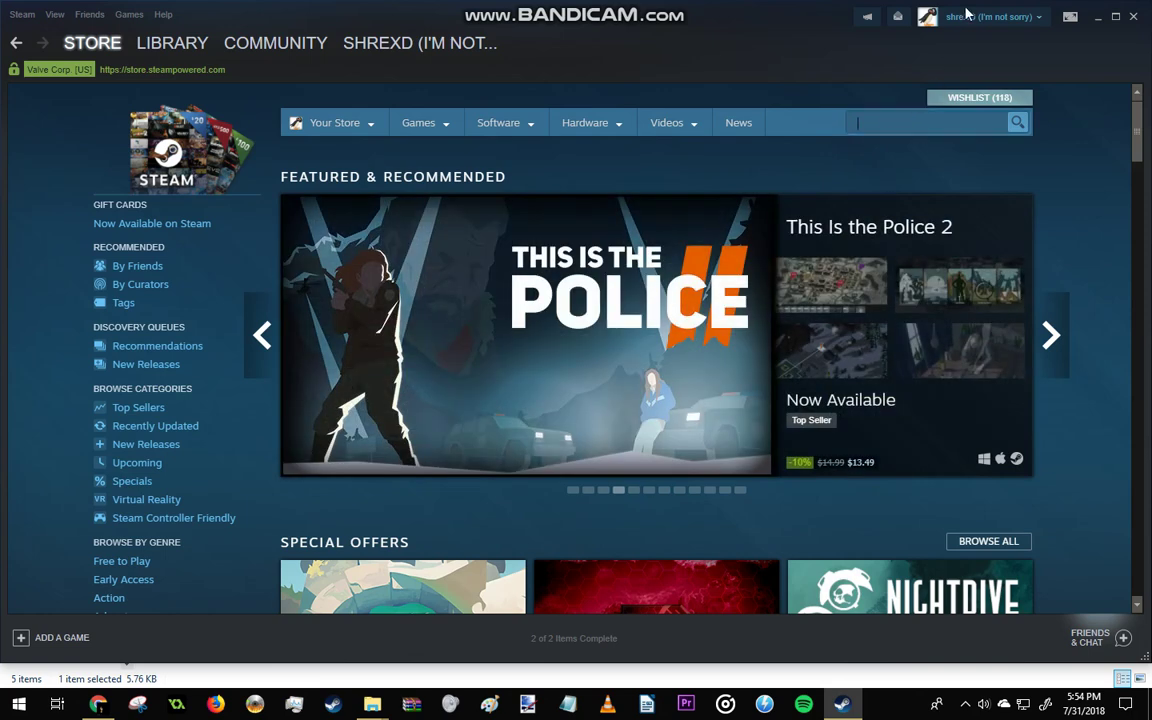
Minimize Steam and look inside the disc's setup and DATA folders, ending at its top folder
left_click(1097, 16)
left_click(300, 320)
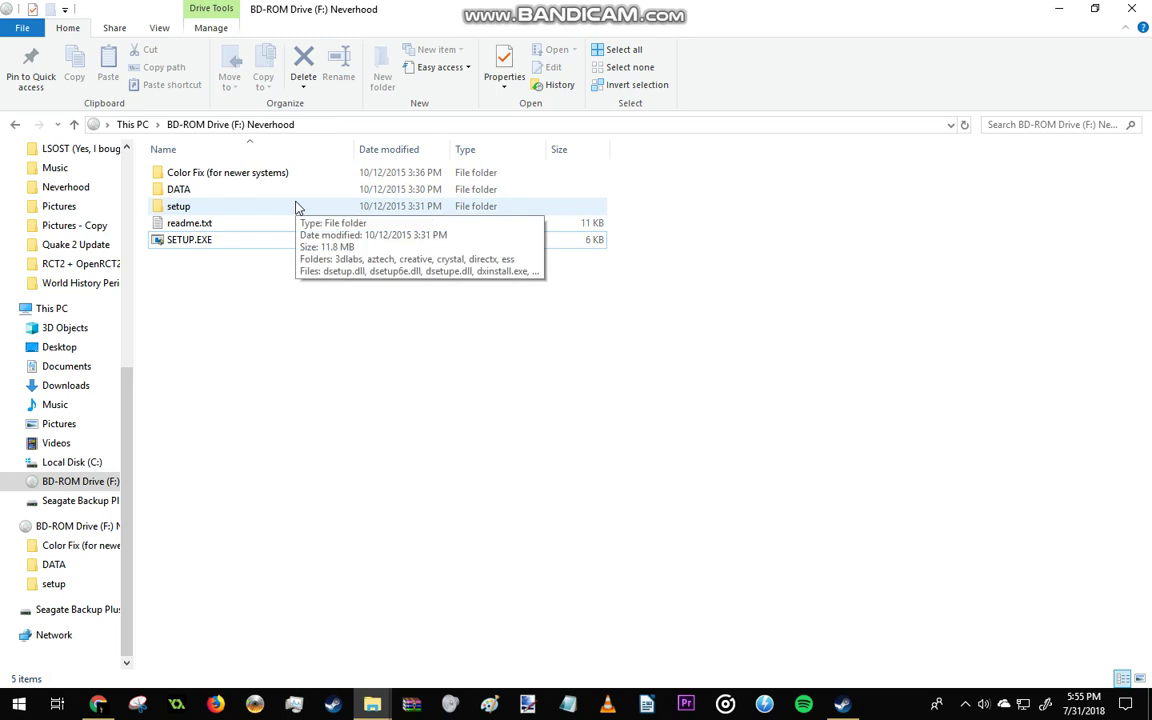
double_click(241, 209)
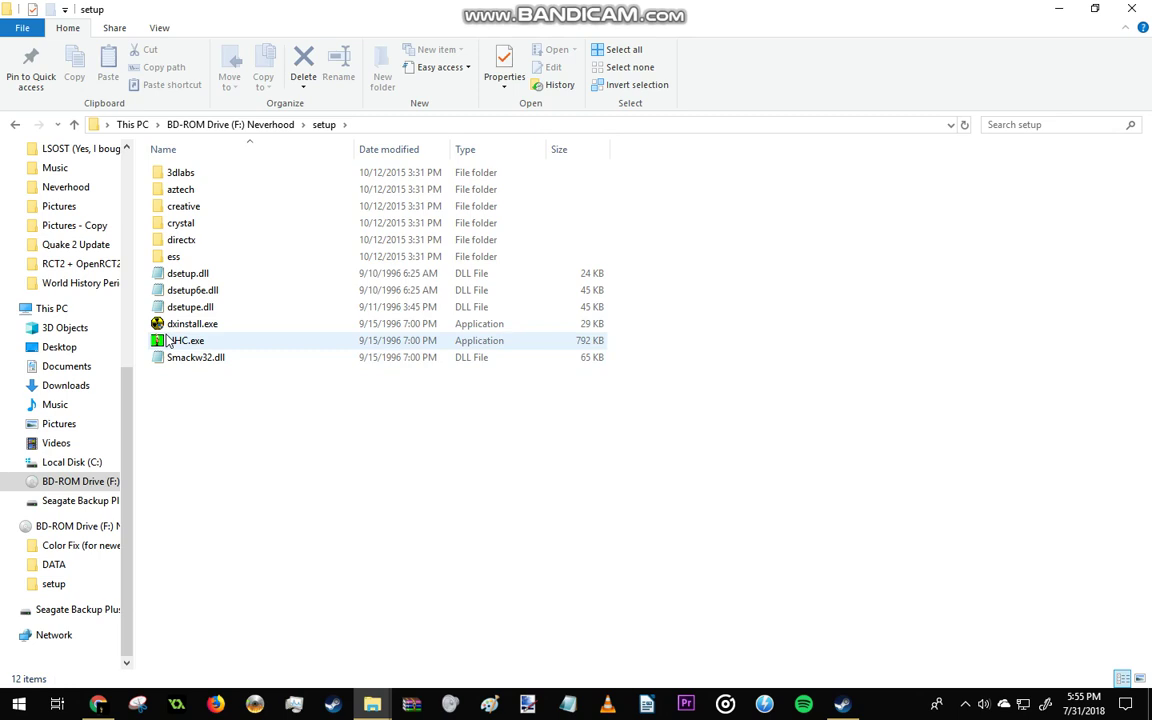
left_click(74, 124)
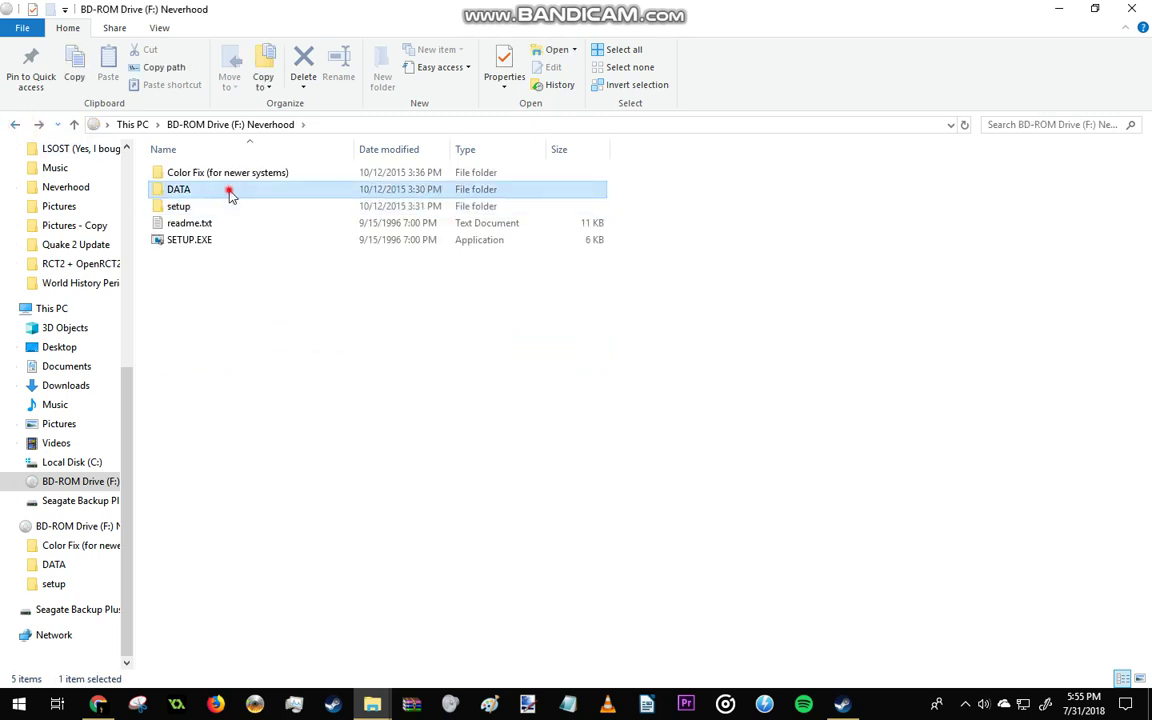
double_click(229, 190)
left_click(15, 124)
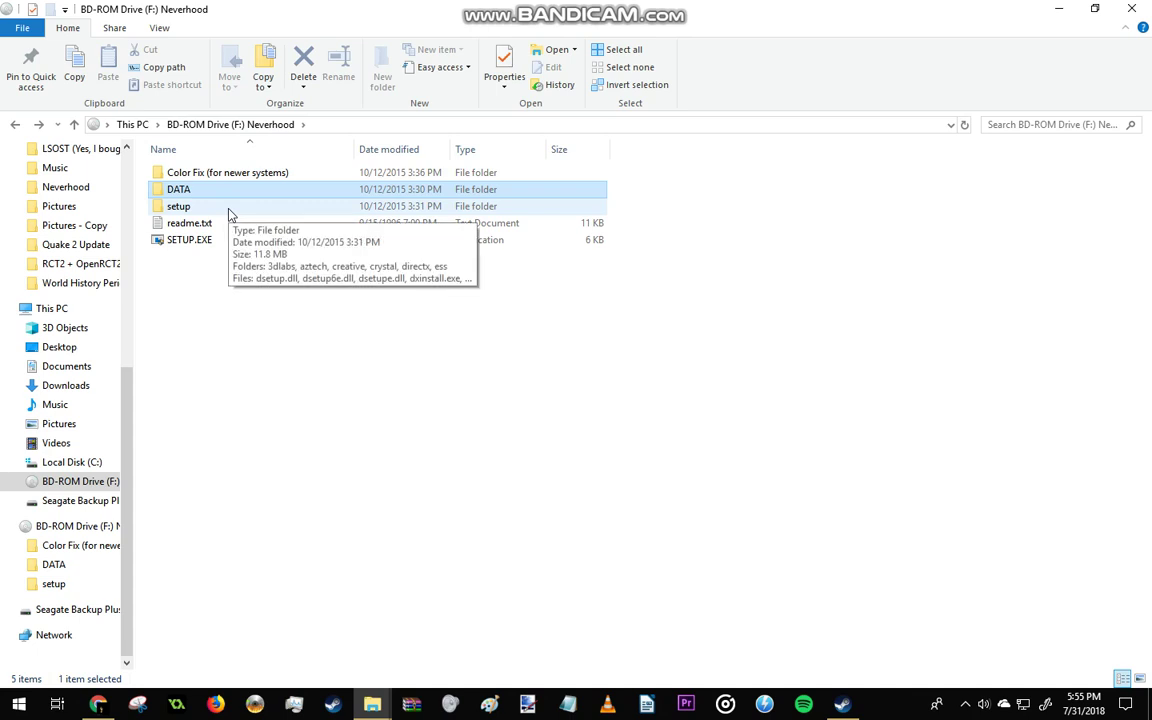
left_click(314, 388)
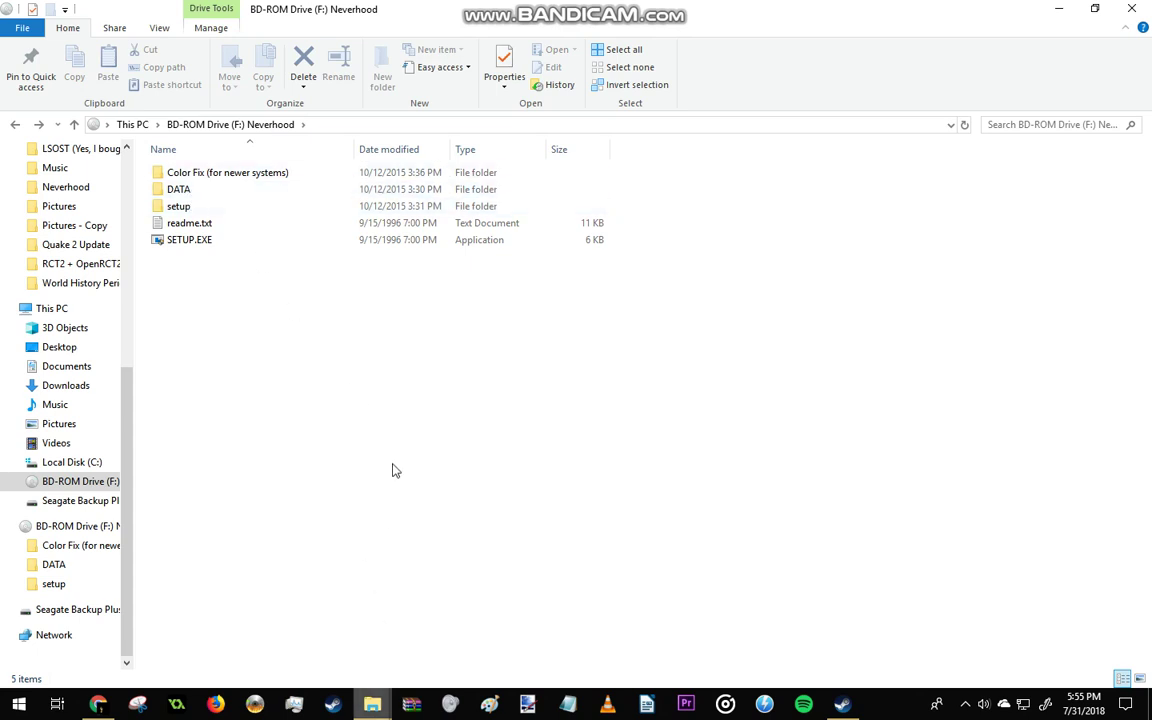
mouse_move(372, 705)
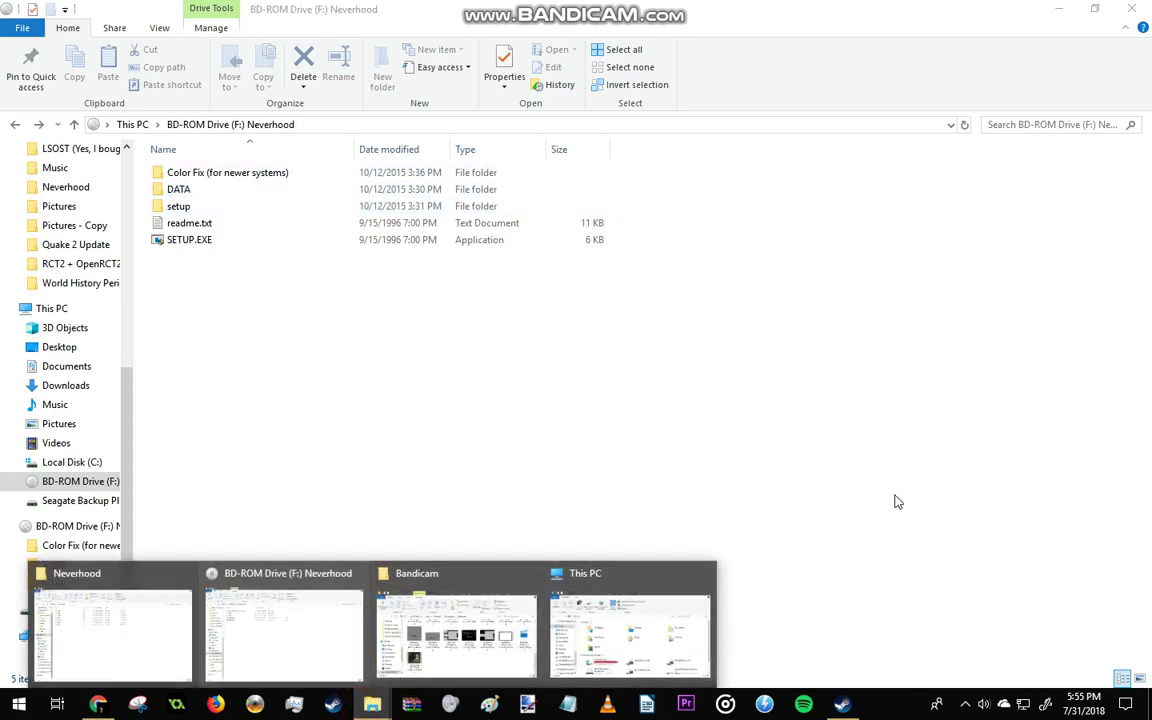
Copy all seven .blb files from the disc's DATA folder into the OneDrive Neverhood folder
double_click(166, 188)
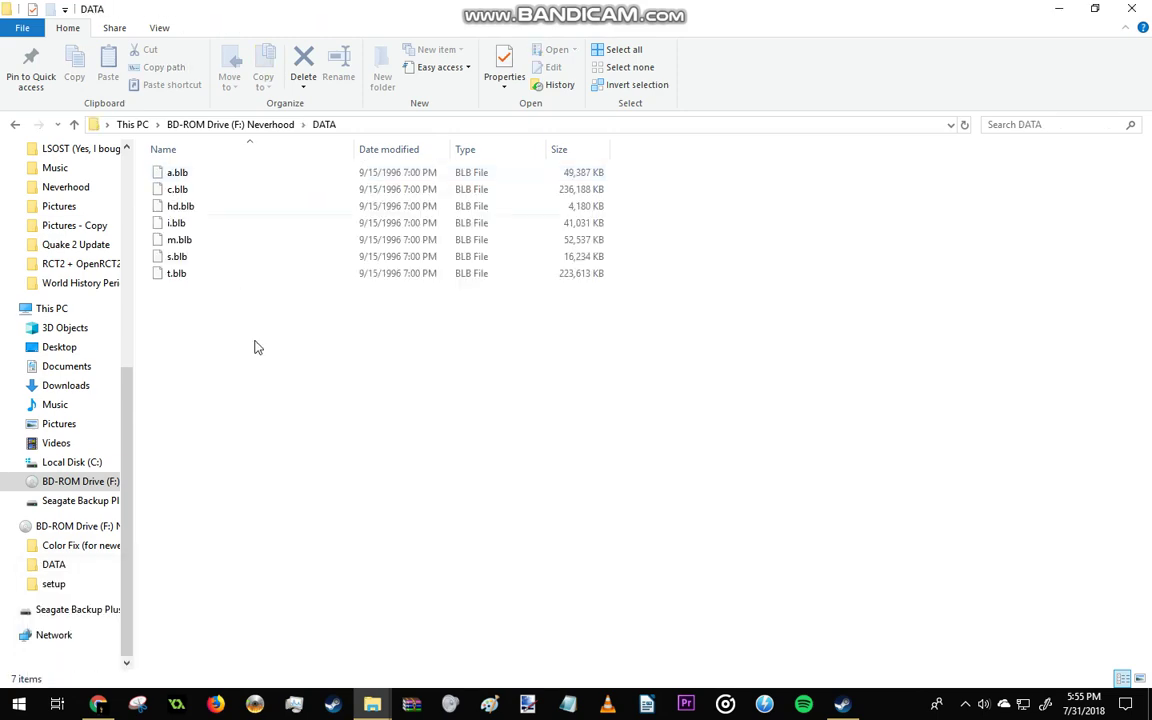
left_click_drag(163, 160, 270, 437)
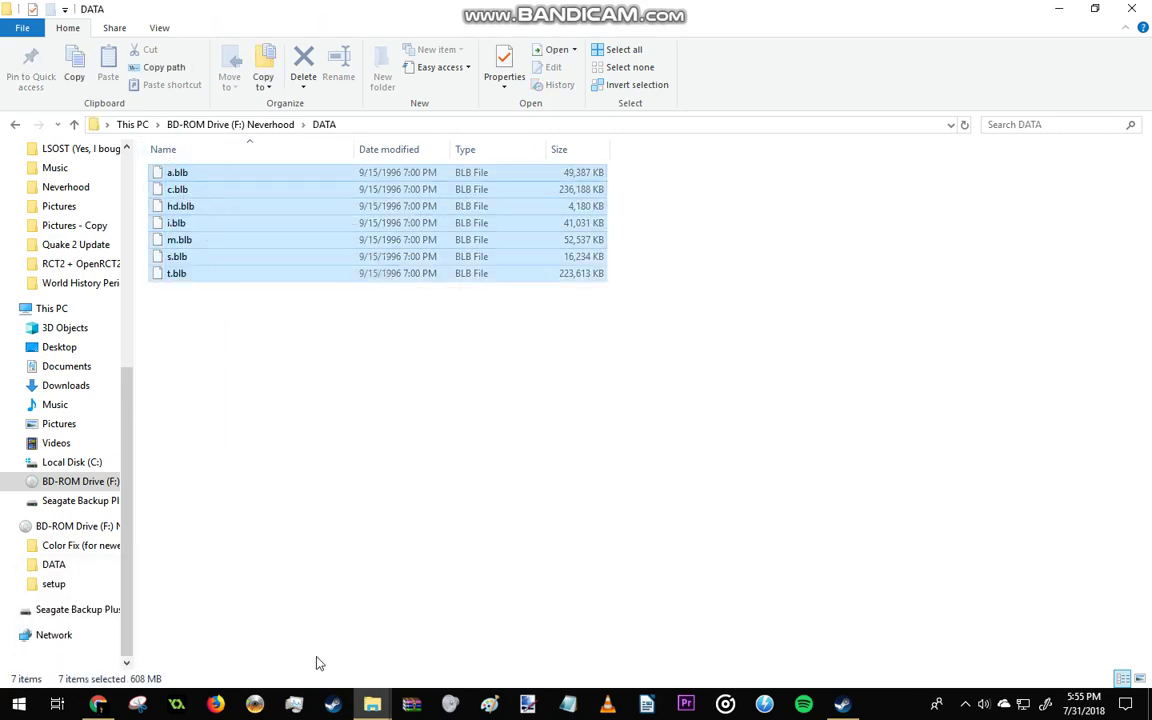
mouse_move(372, 705)
left_click(92, 600)
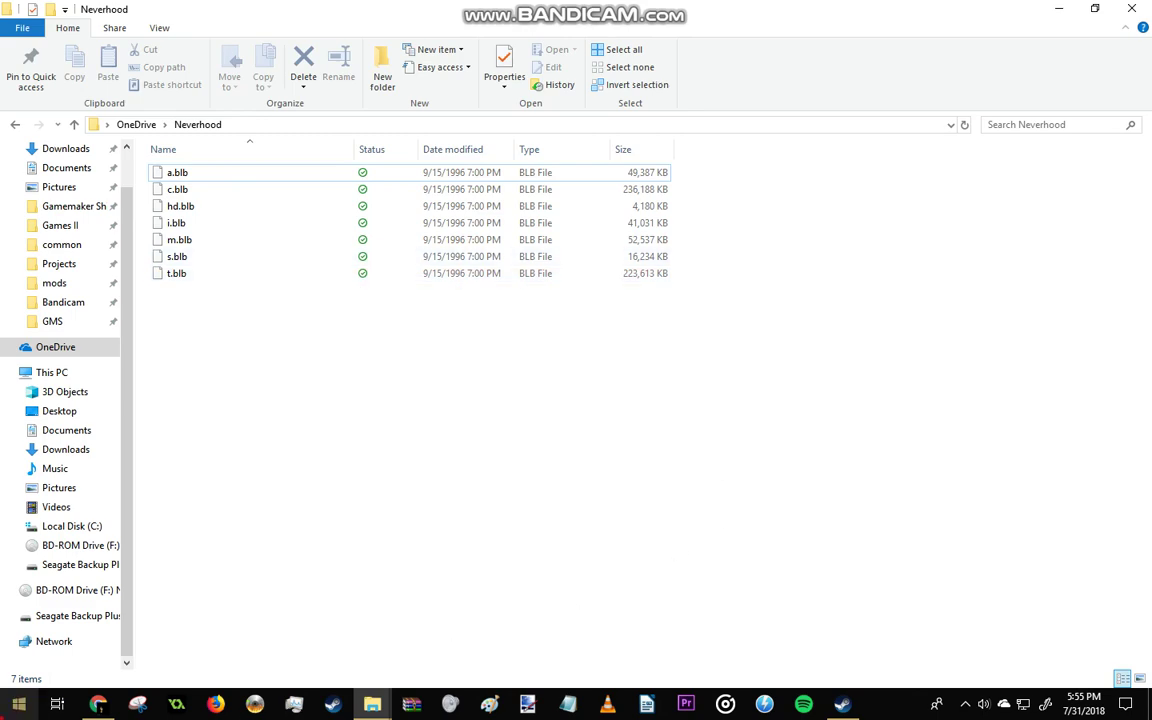
Launch ScummVM from a Start search for 'scumm' and begin Add Game..
left_click(18, 704)
type("scumm")
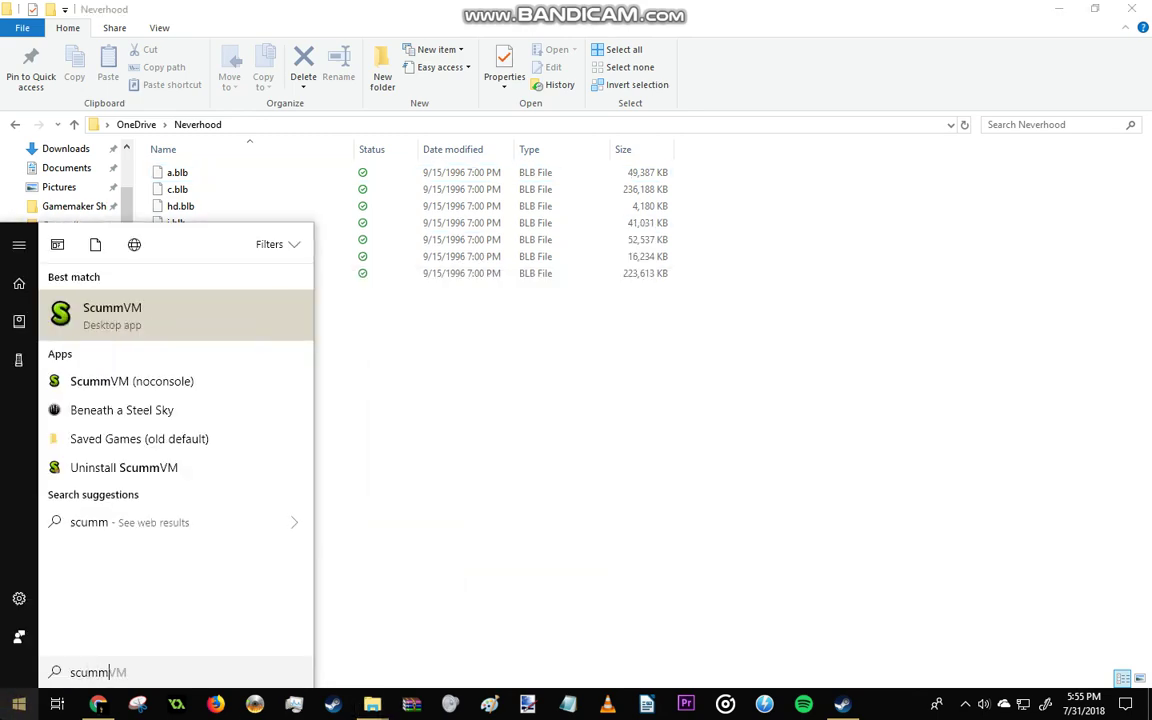
left_click(167, 311)
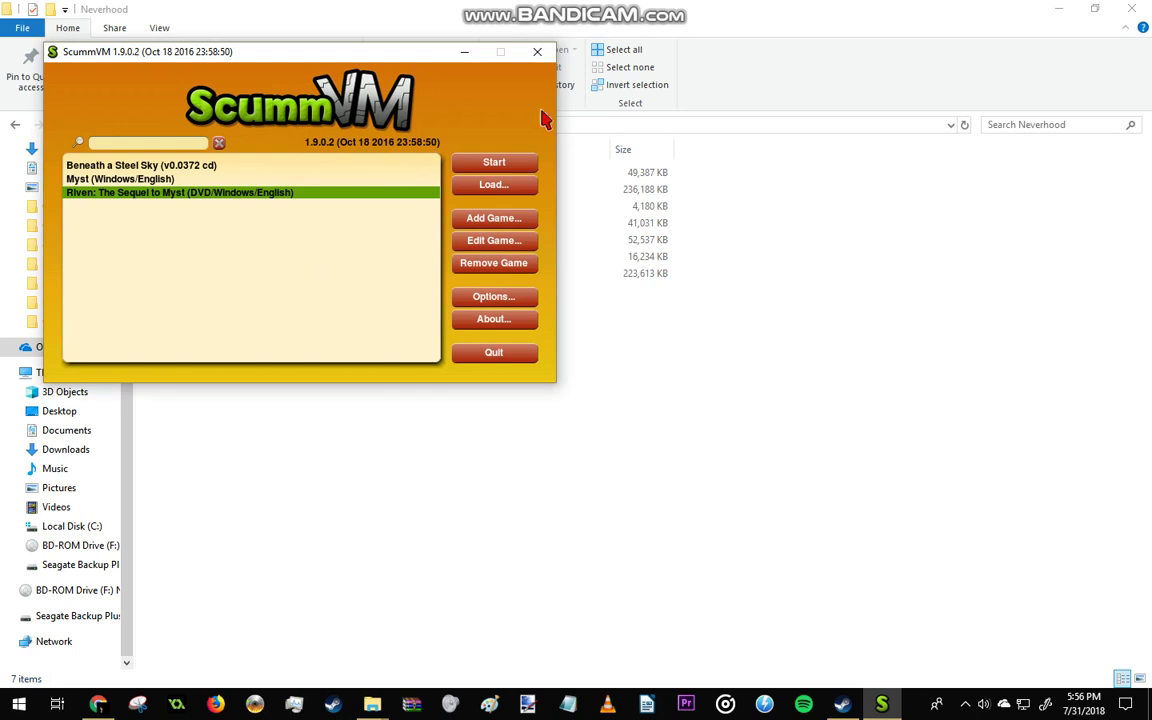
left_click(474, 220)
Choose the OneDrive Neverhood/ folder as game data, detecting neverhood-win (Windows/English)
left_click(484, 226)
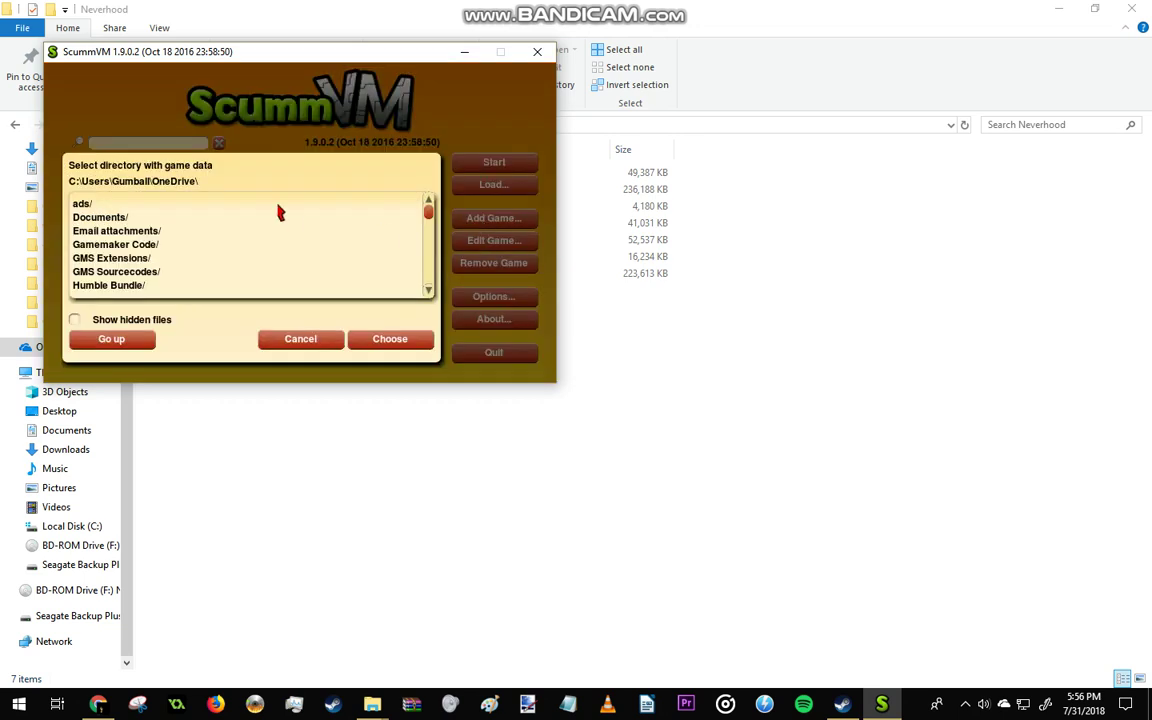
scroll(140, 255, "down", 4)
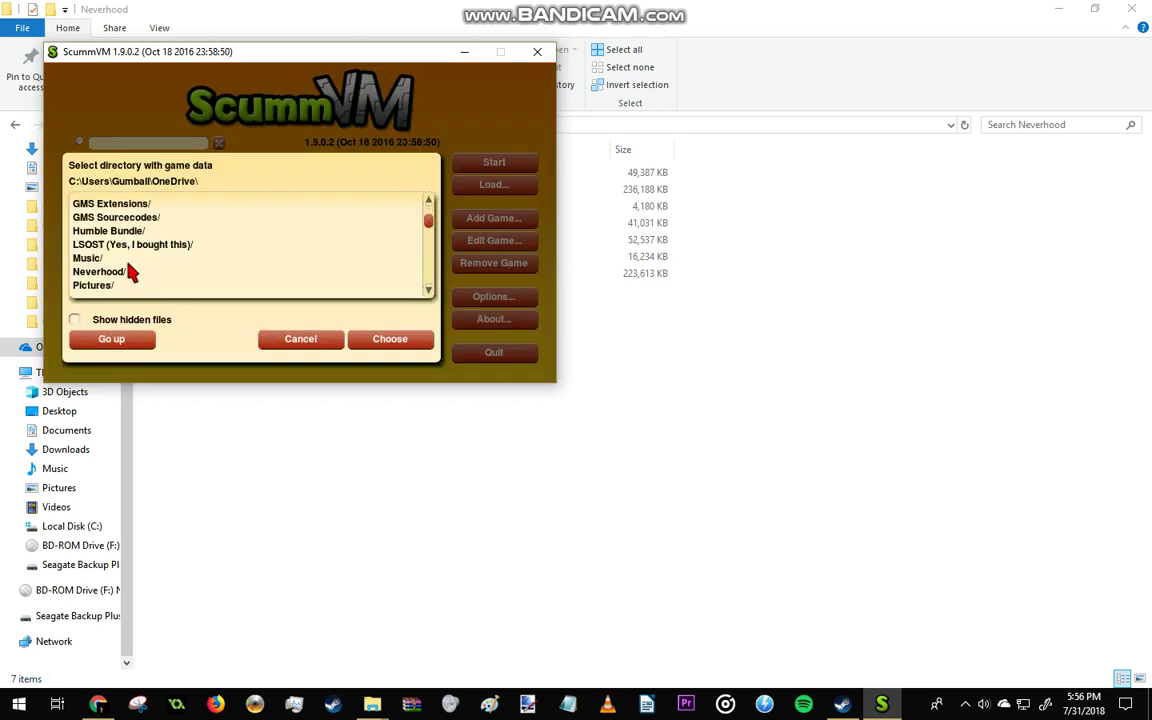
left_click(115, 283)
left_click(382, 338)
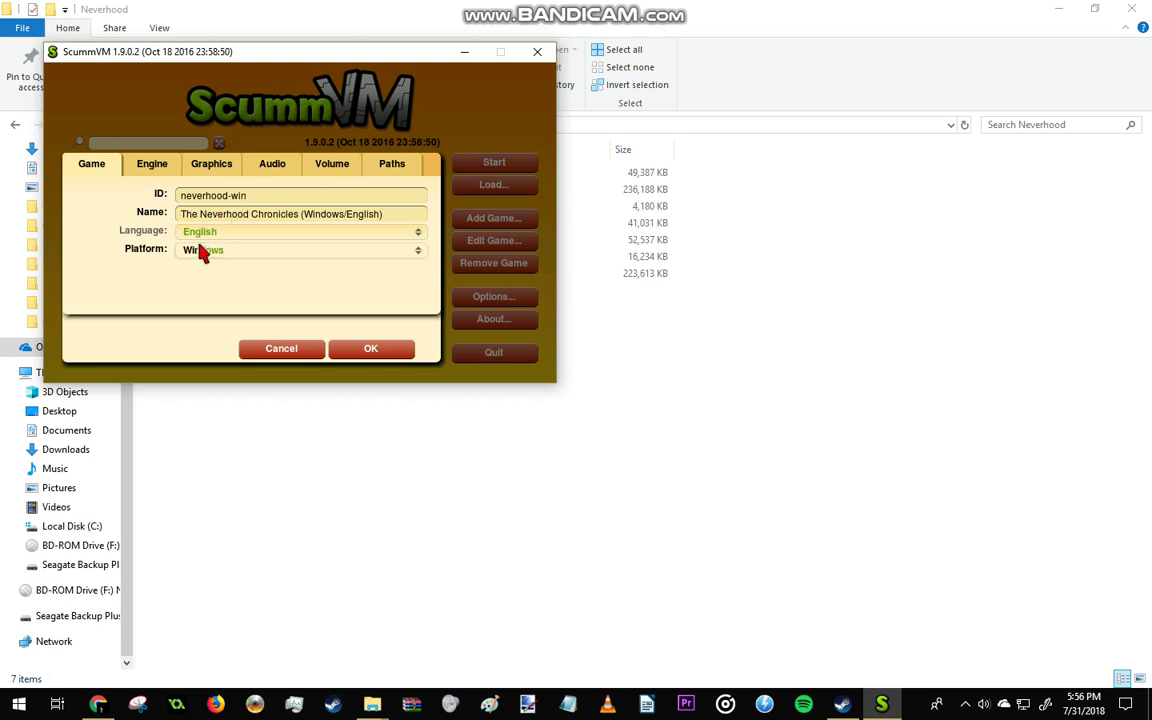
Review the Engine, Graphics, Audio, Volume and Paths tabs, then save the entry and start the game
left_click(146, 168)
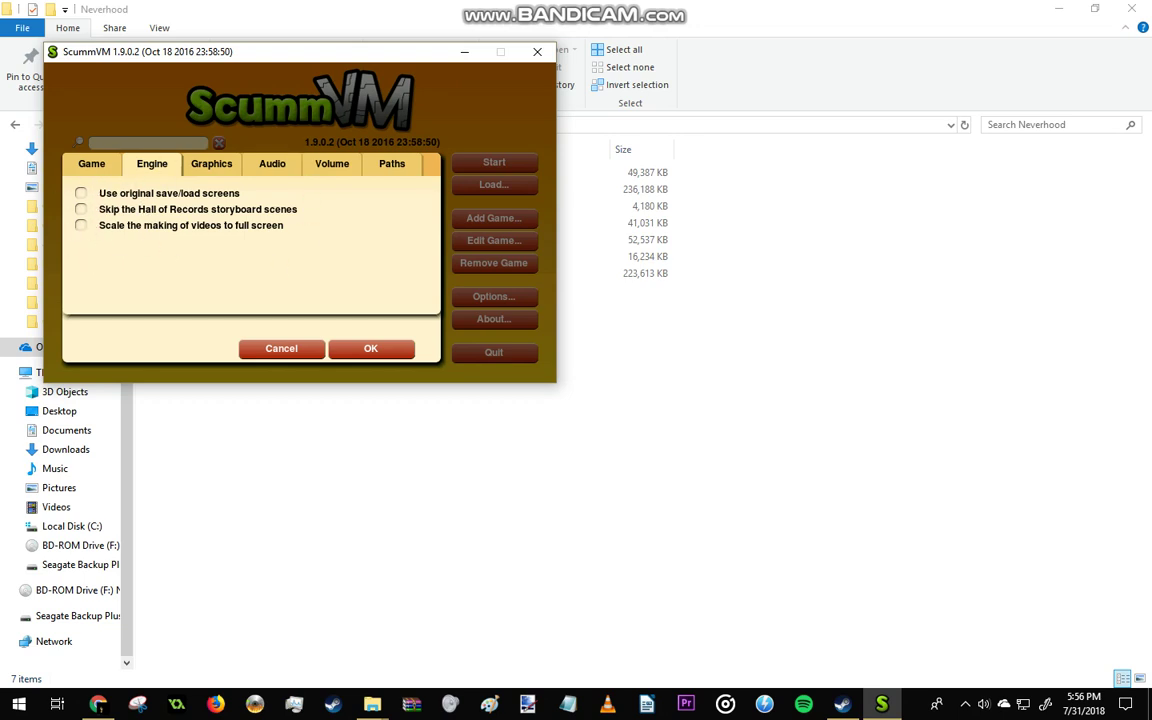
left_click(208, 175)
left_click(275, 170)
left_click(330, 168)
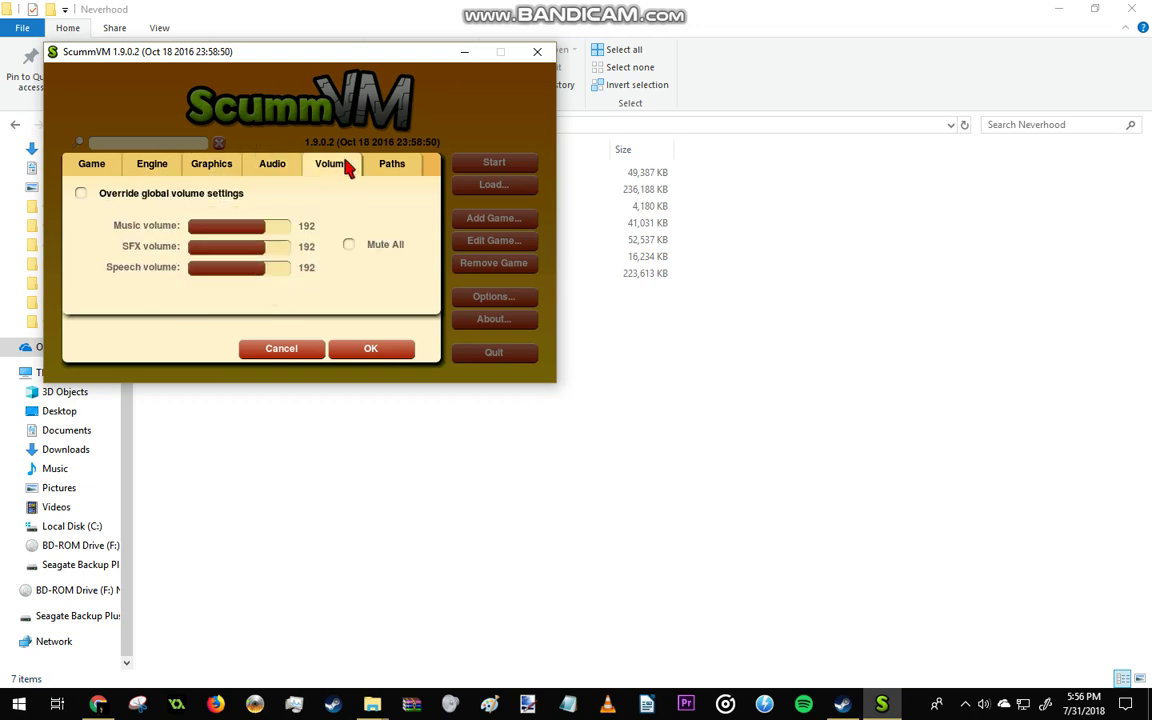
left_click(380, 177)
left_click(88, 165)
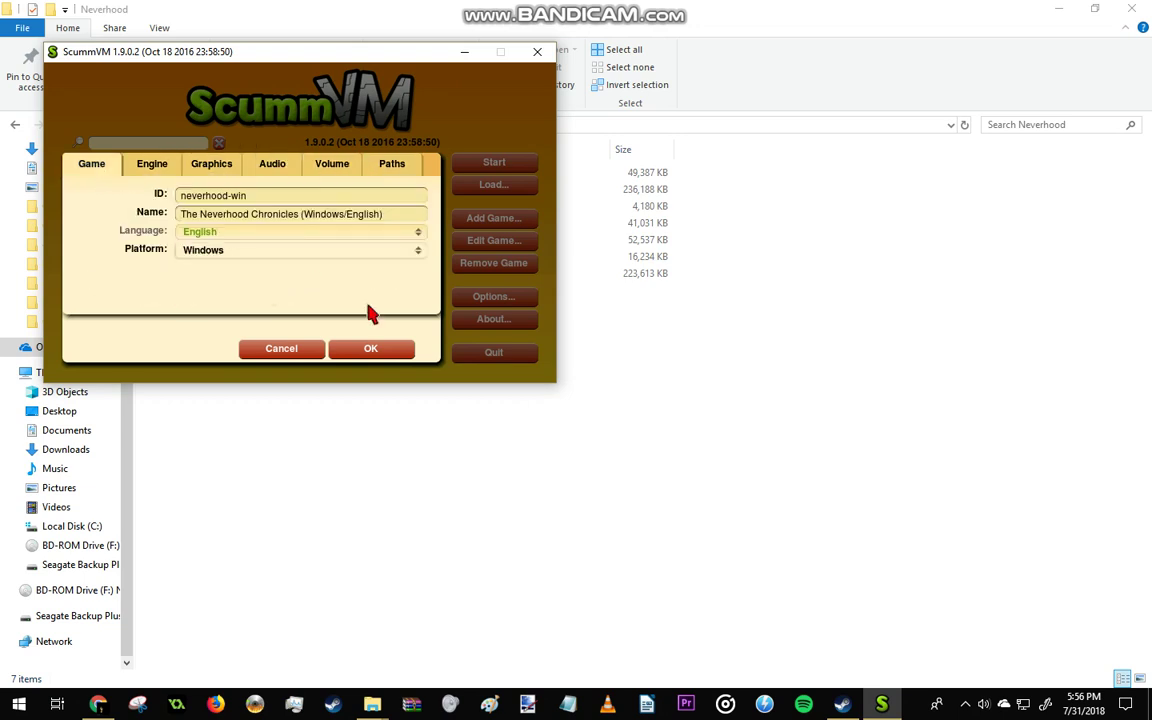
left_click(368, 350)
left_click(494, 163)
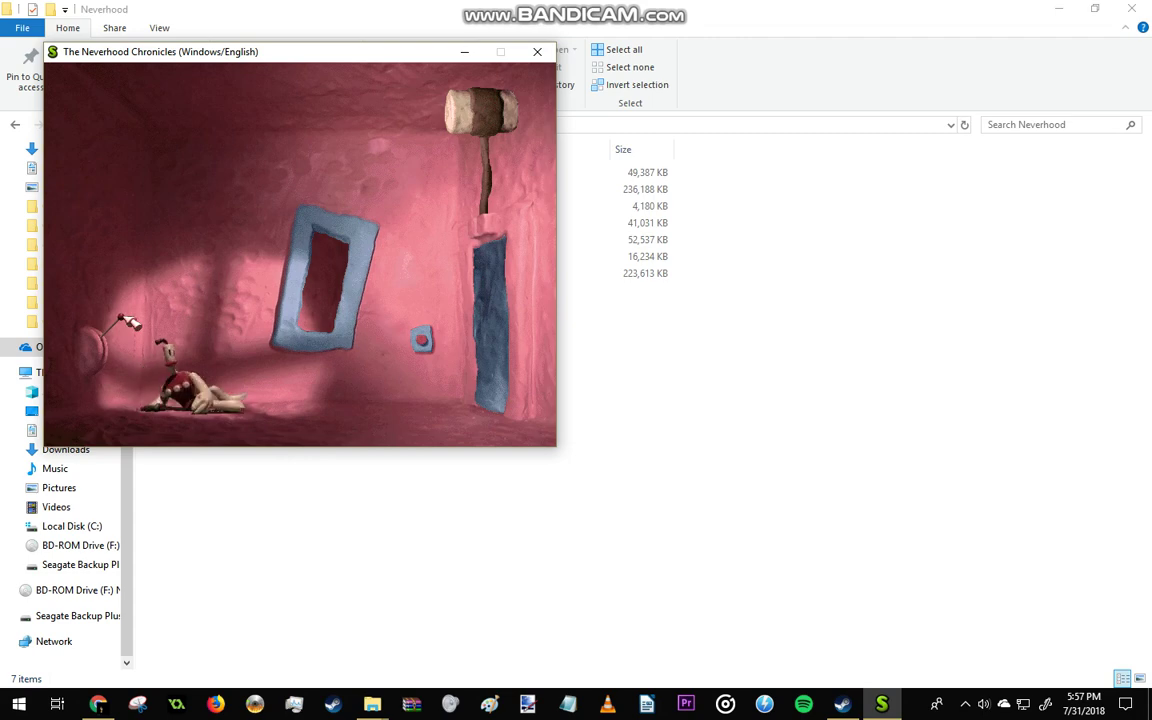
Have Klaymen pull the lever, press the small wall button, and walk to the blue doorway
left_click(421, 340)
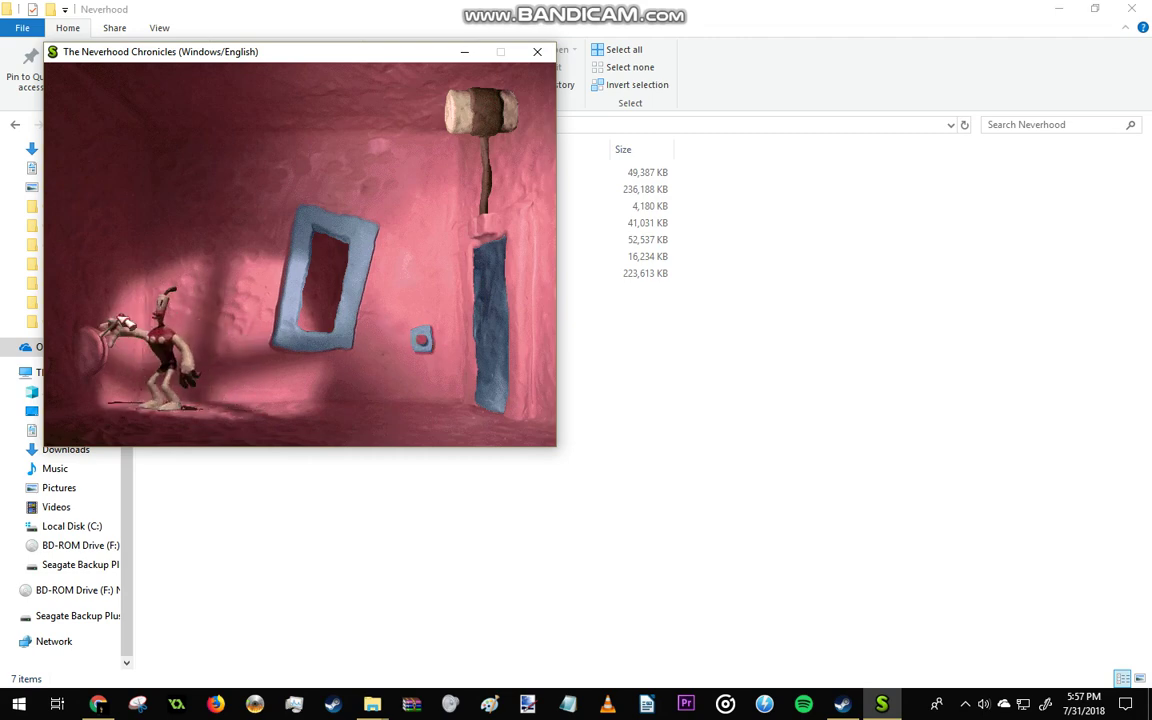
left_click(97, 300)
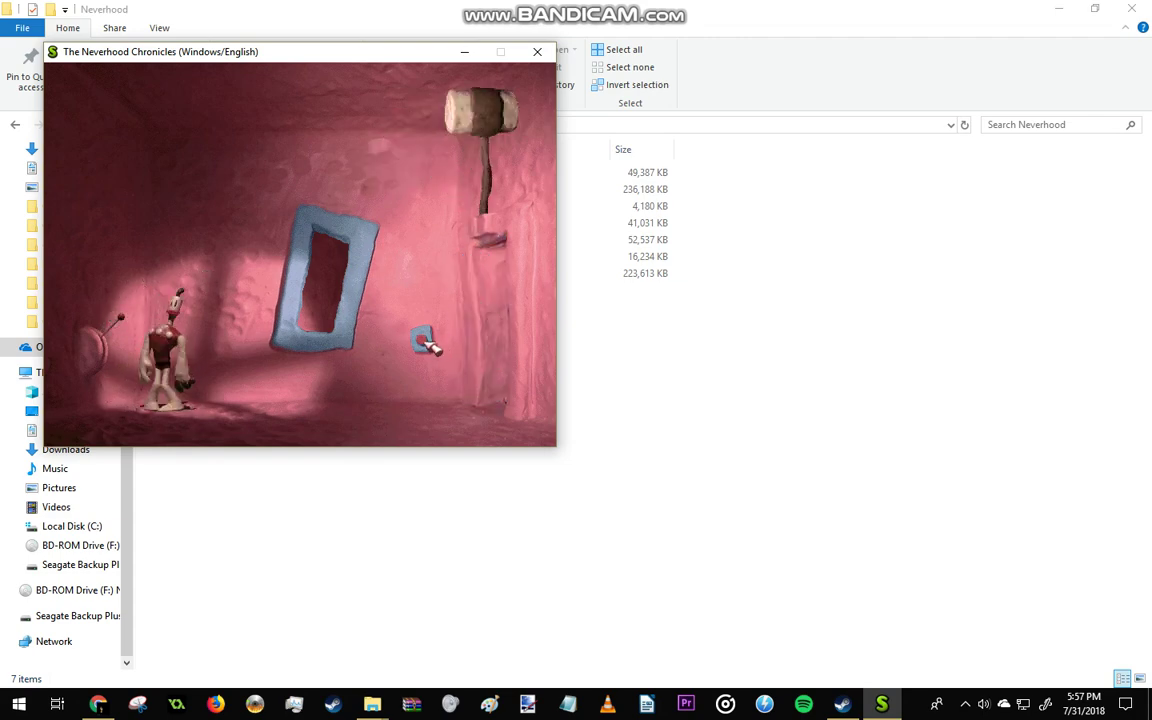
left_click(428, 344)
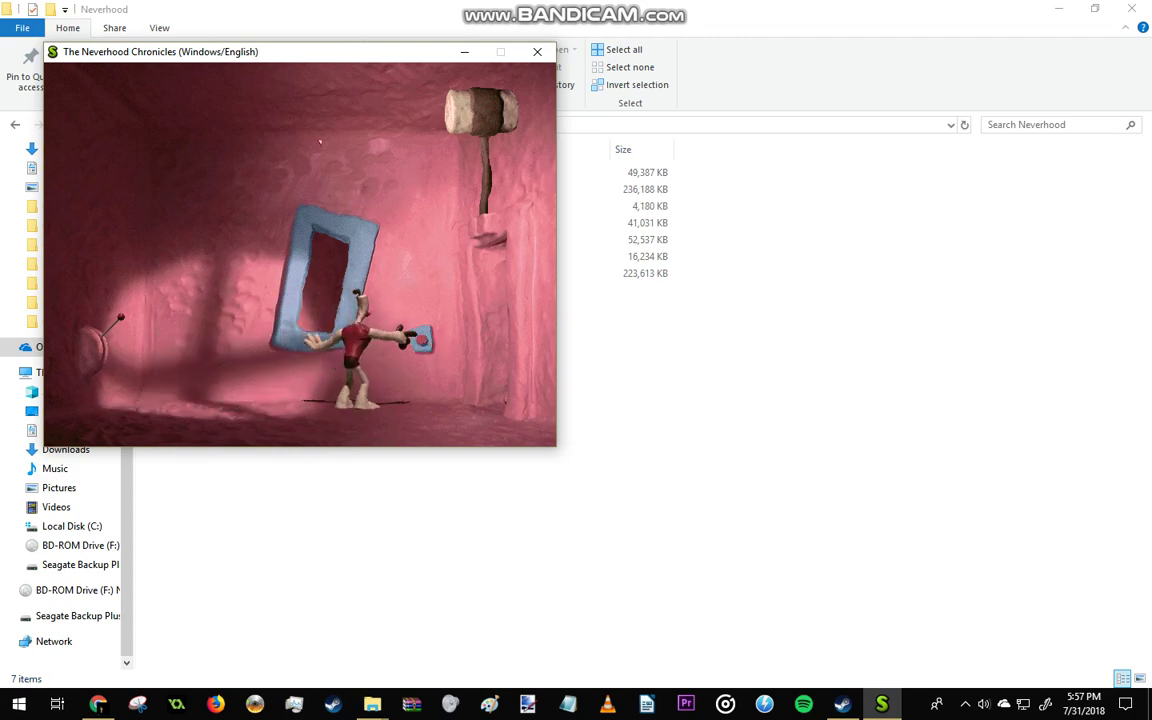
left_click(355, 268)
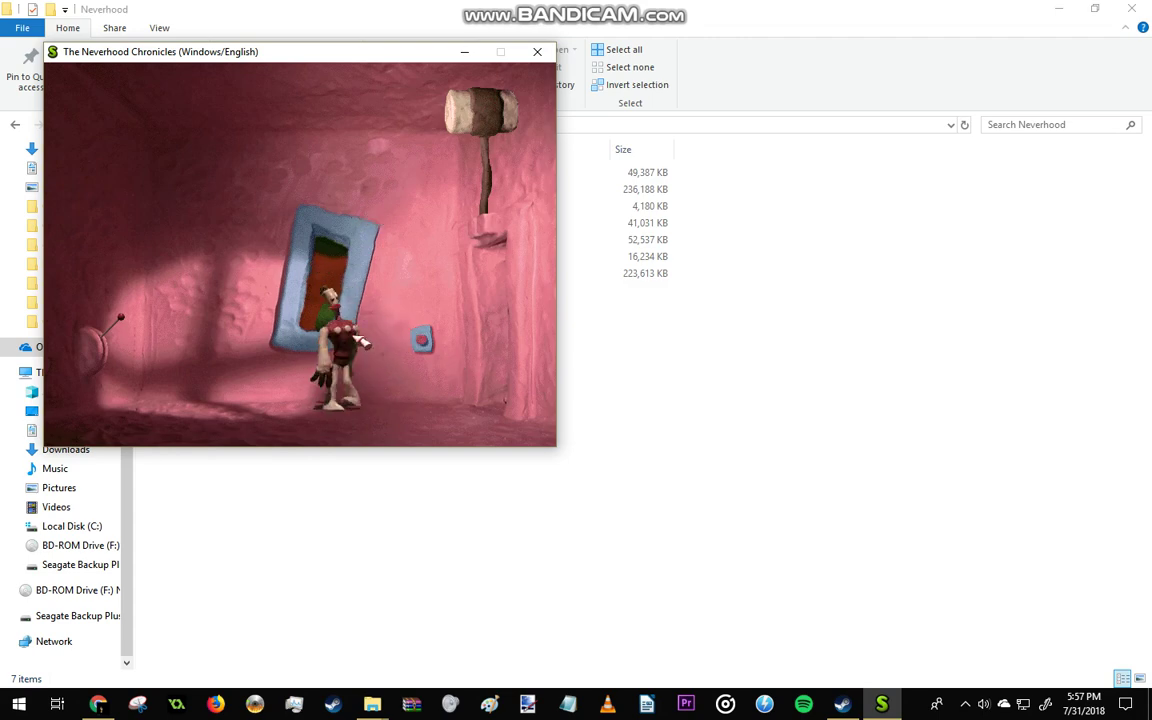